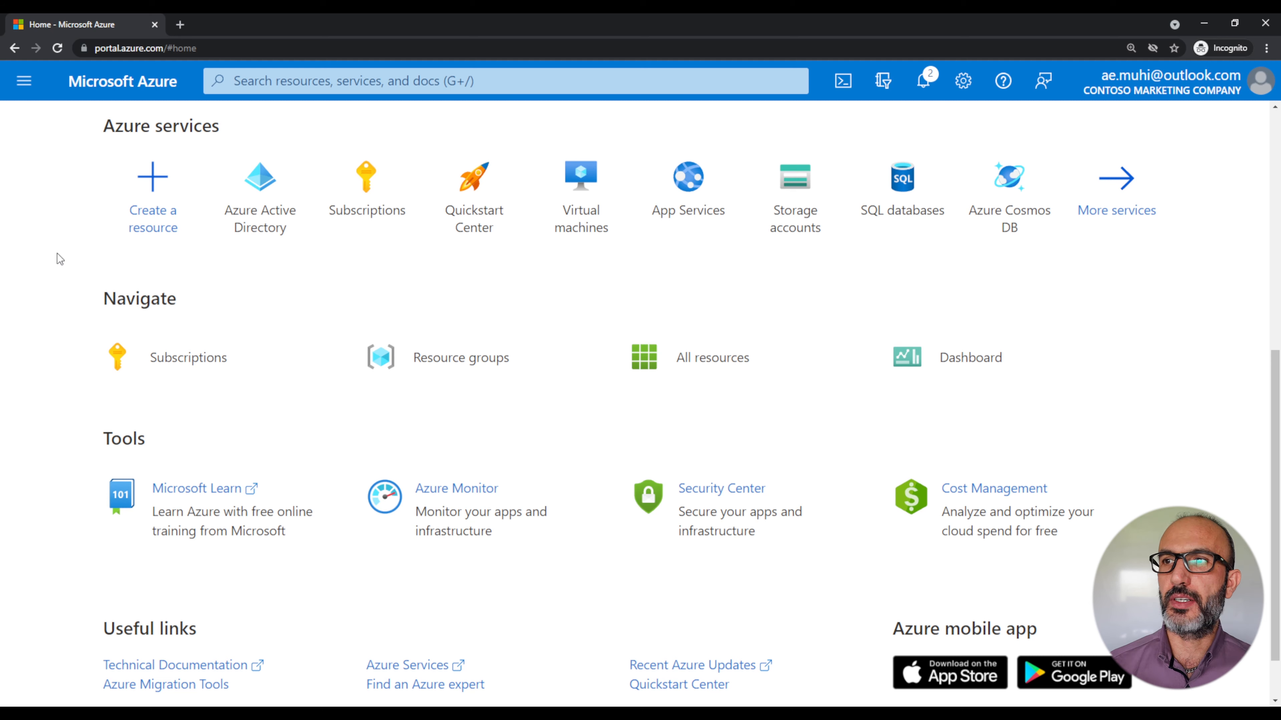
Step: Find the Azure Active Directory service by searching for "azure active directory" and open its enterprise applications
click(266, 78)
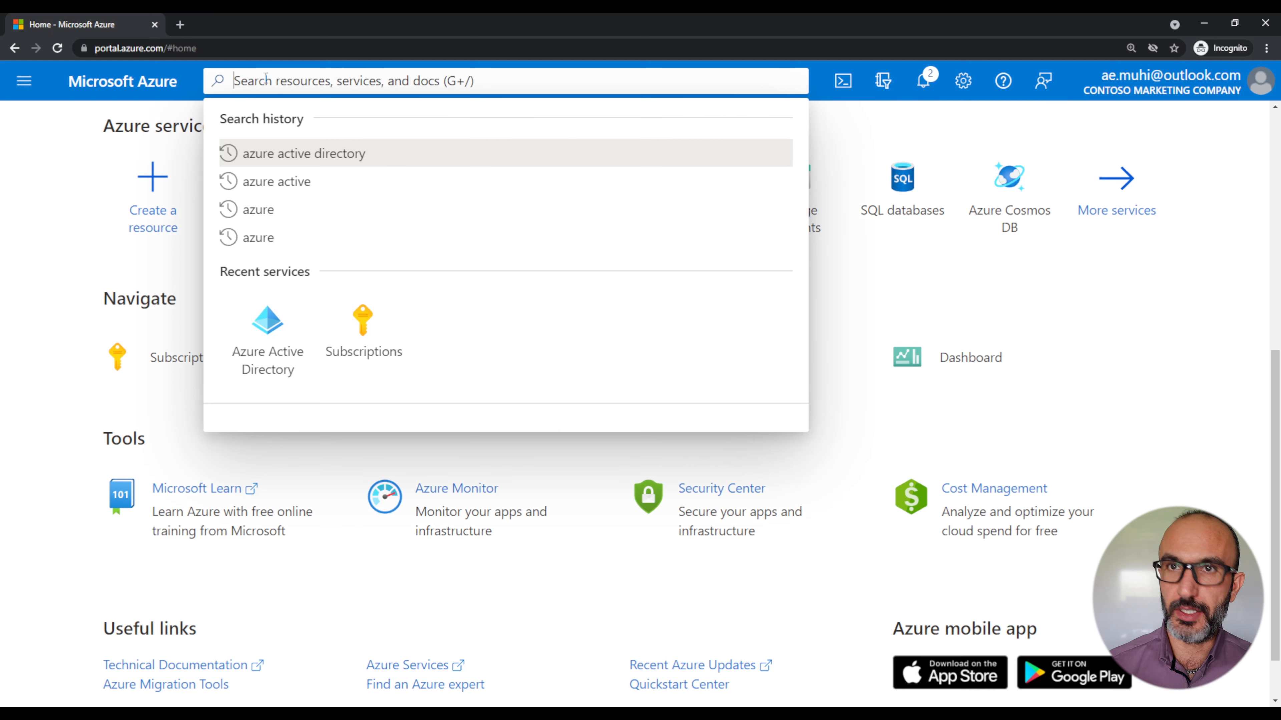
text(azure a)
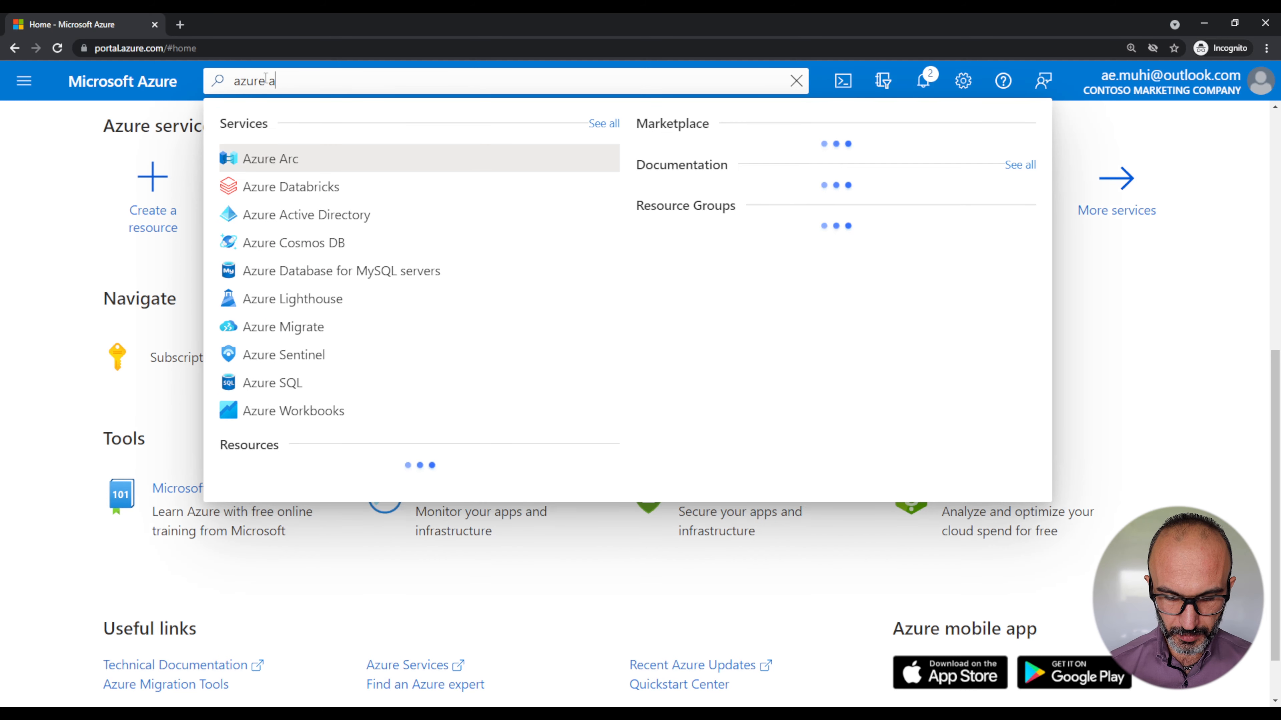
text(dtive dire)
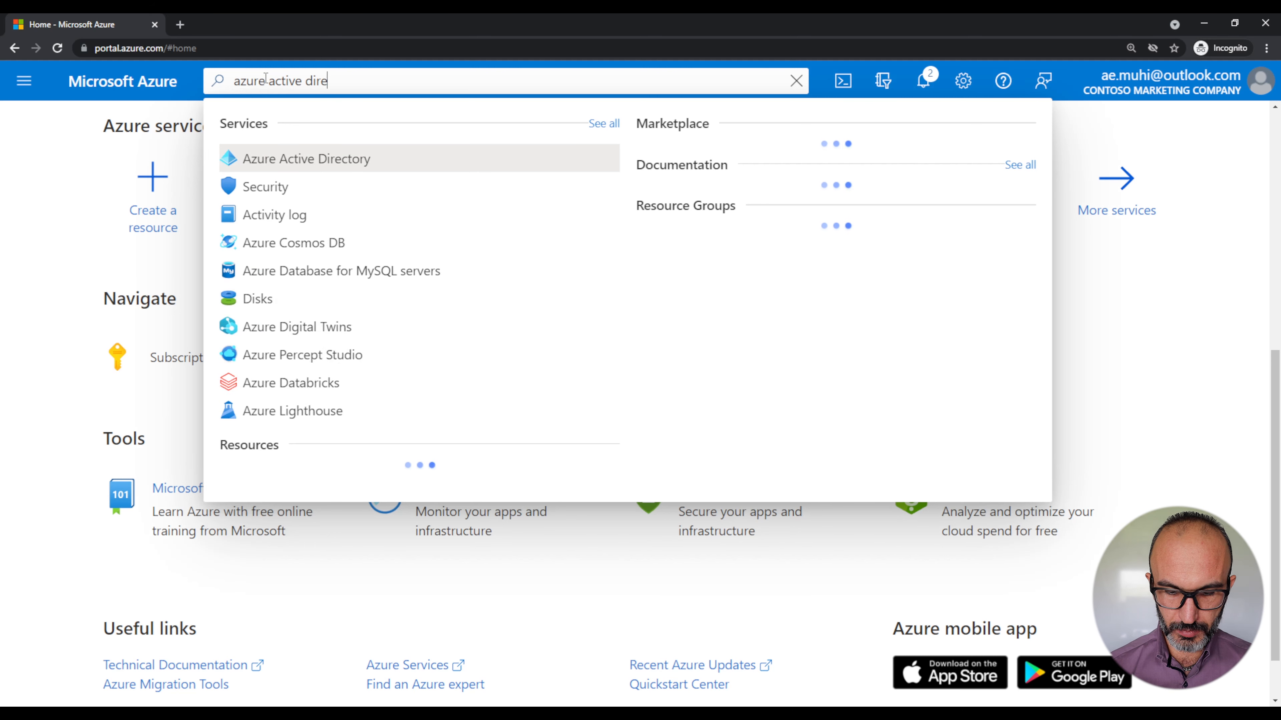
text(ctory)
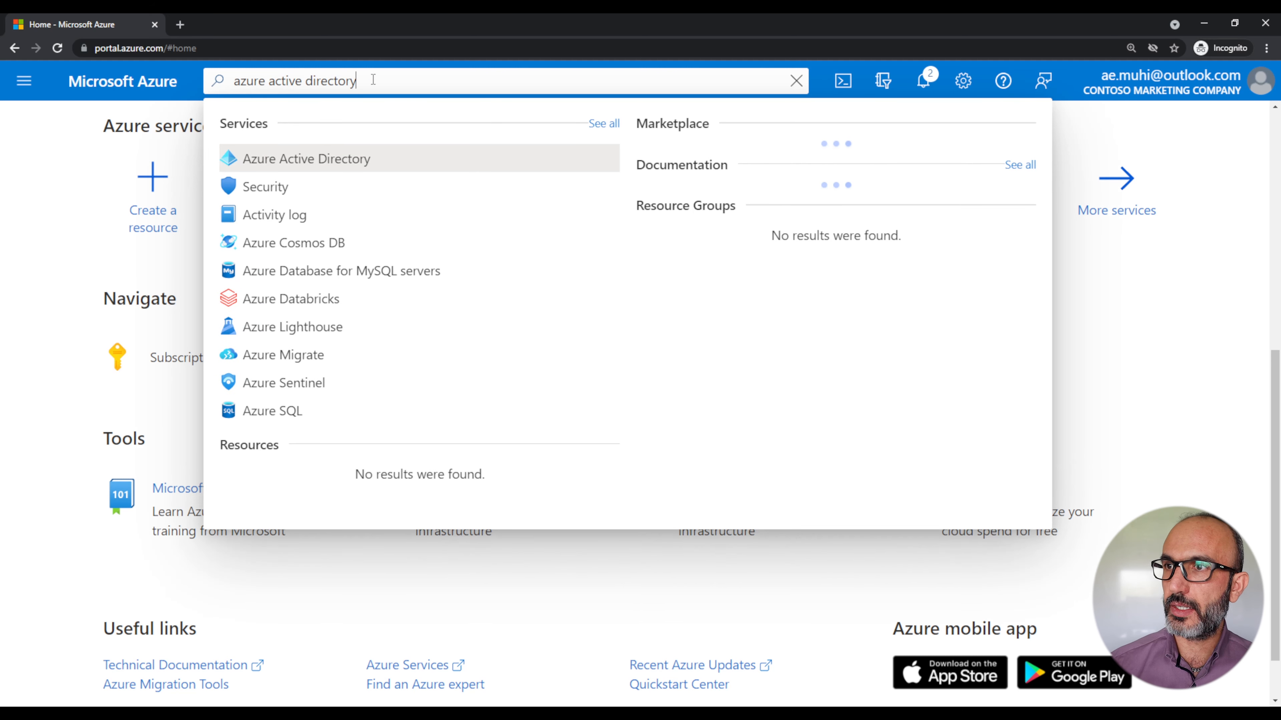
click(341, 166)
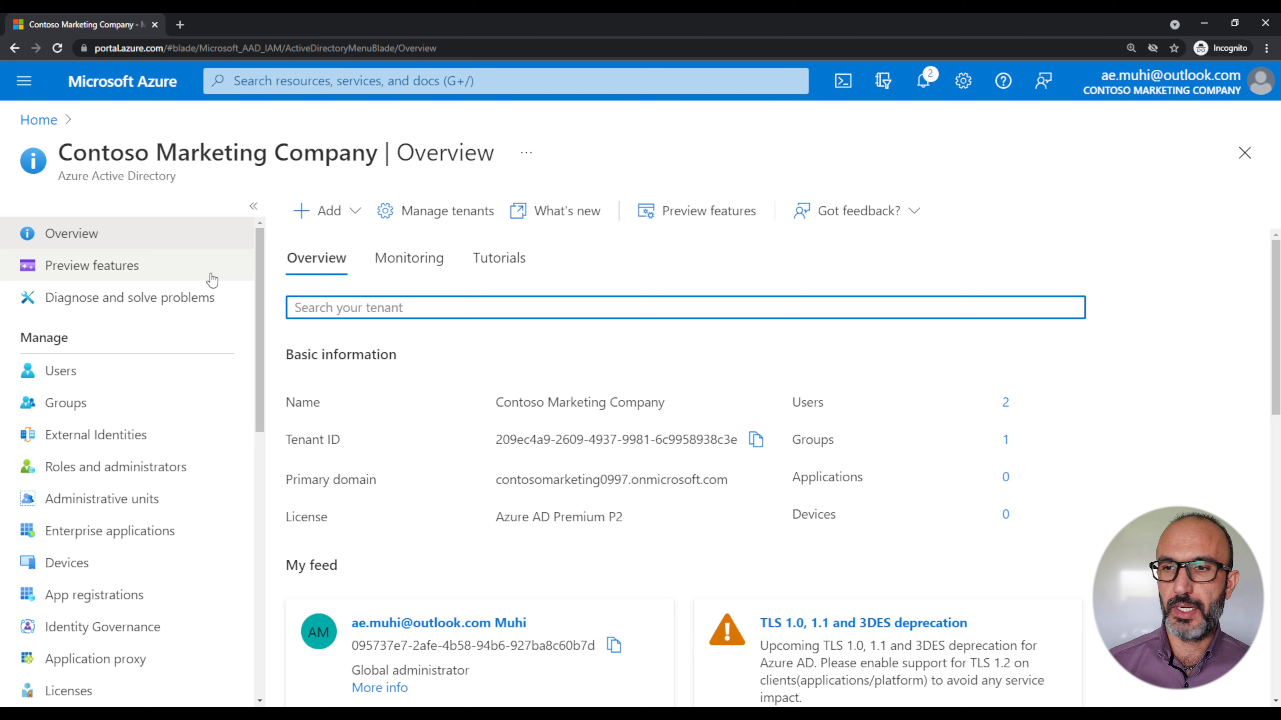
click(107, 534)
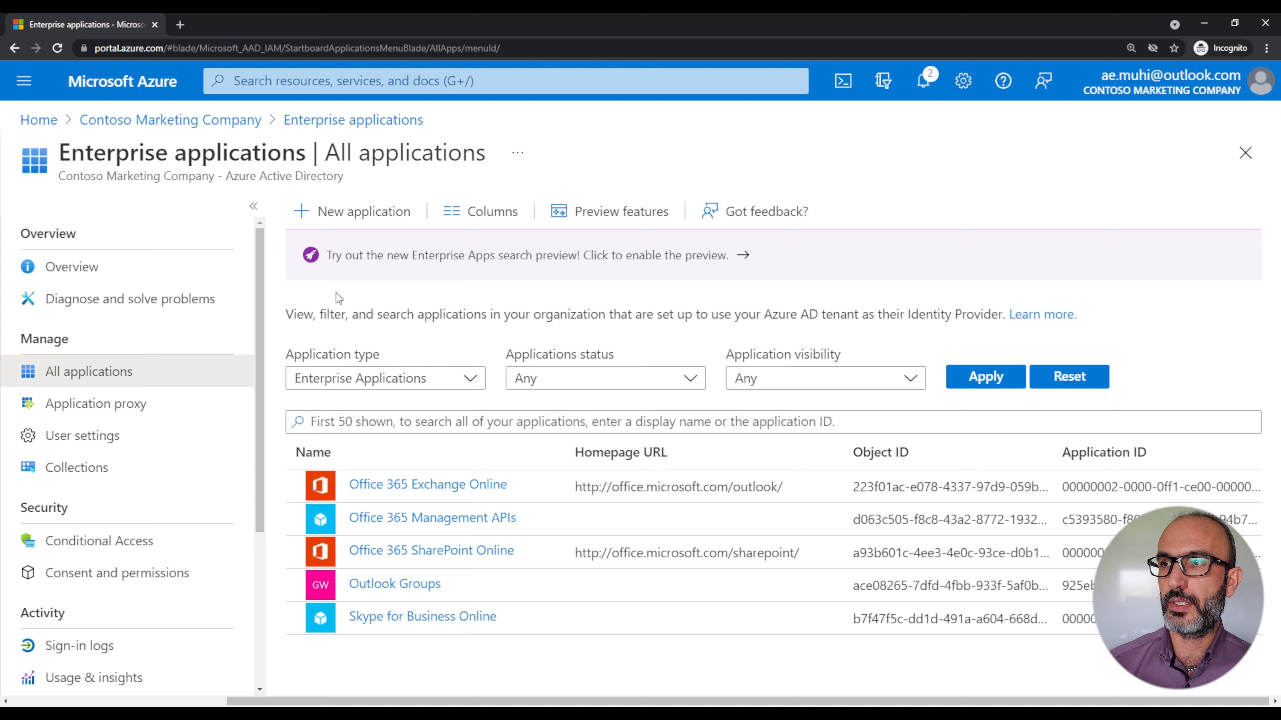
Step: Start a new enterprise application, search the Azure AD Gallery for "Docusign" and open the Docusign entry
click(359, 213)
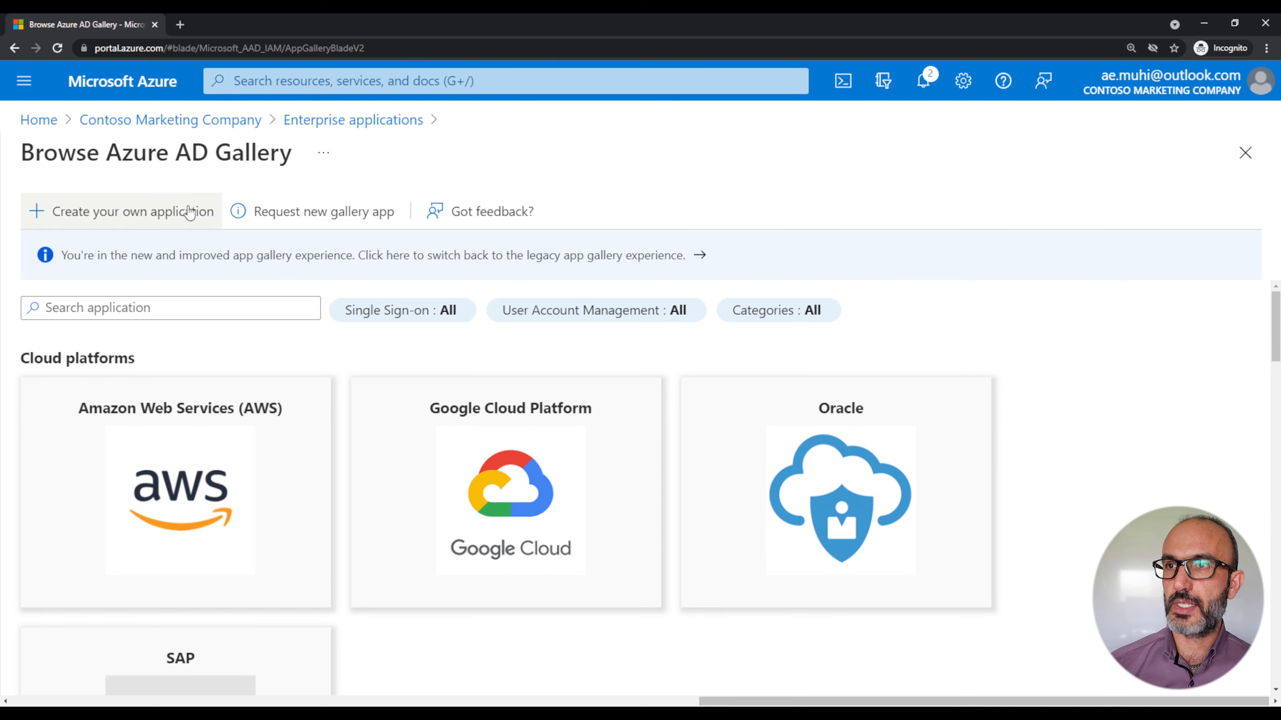
drag(107, 153, 254, 154)
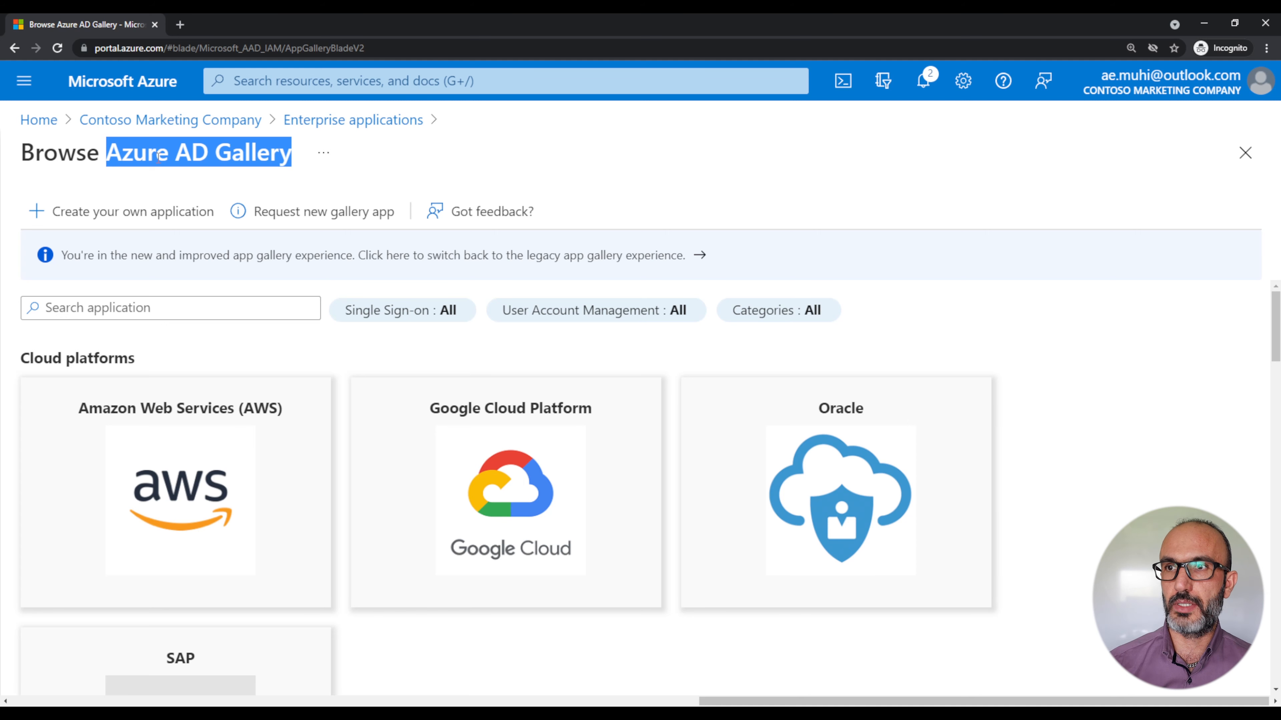
click(169, 308)
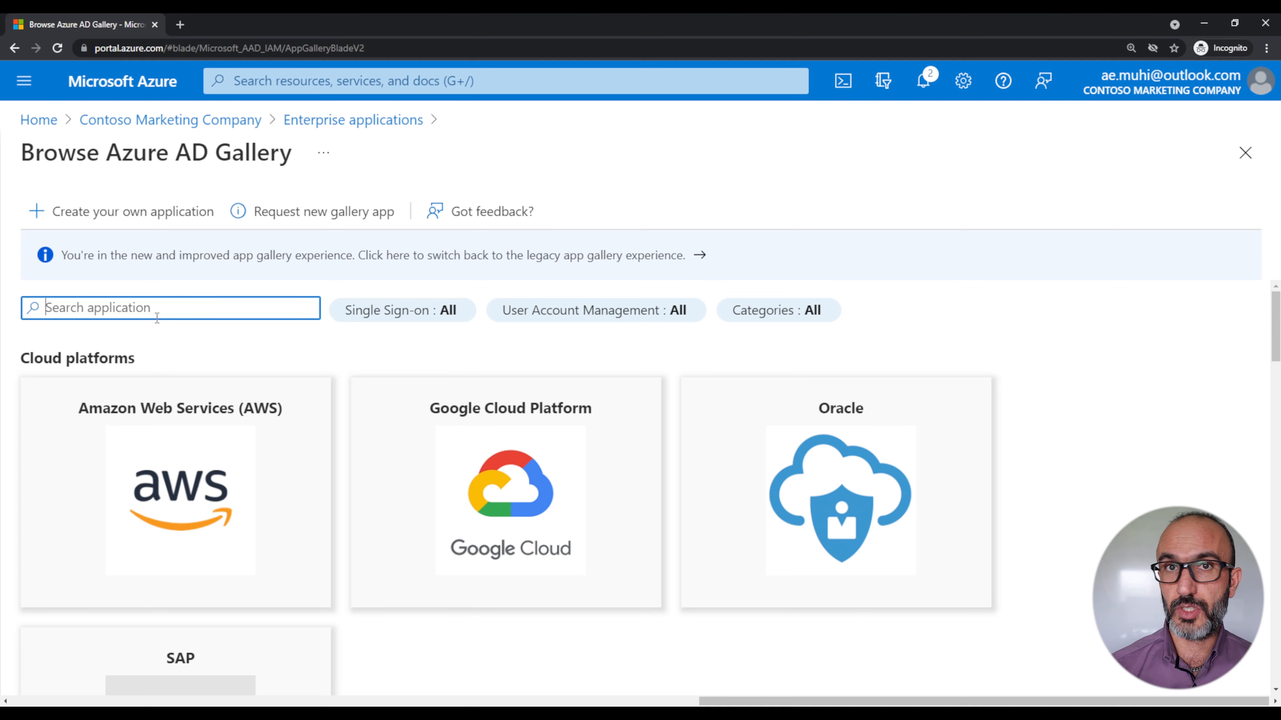
text(Docusign)
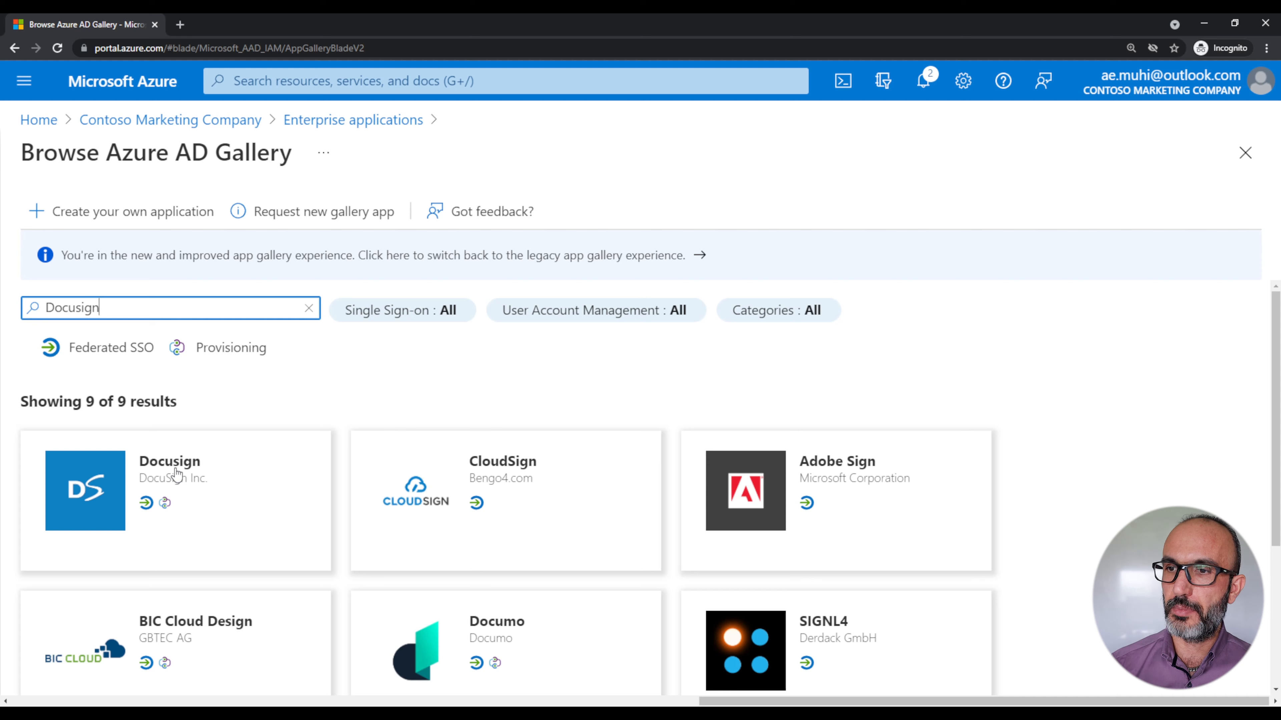
click(188, 481)
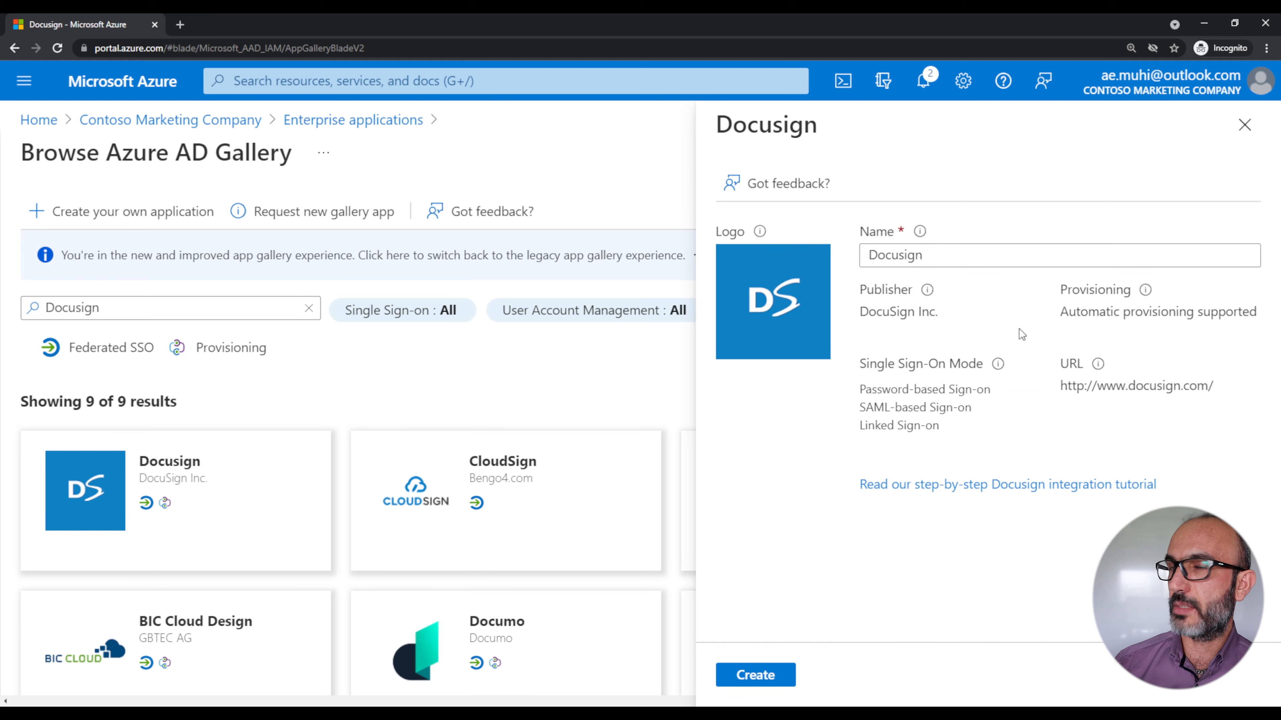
Step: Name the gallery application Docusign-HR and create it
click(980, 249)
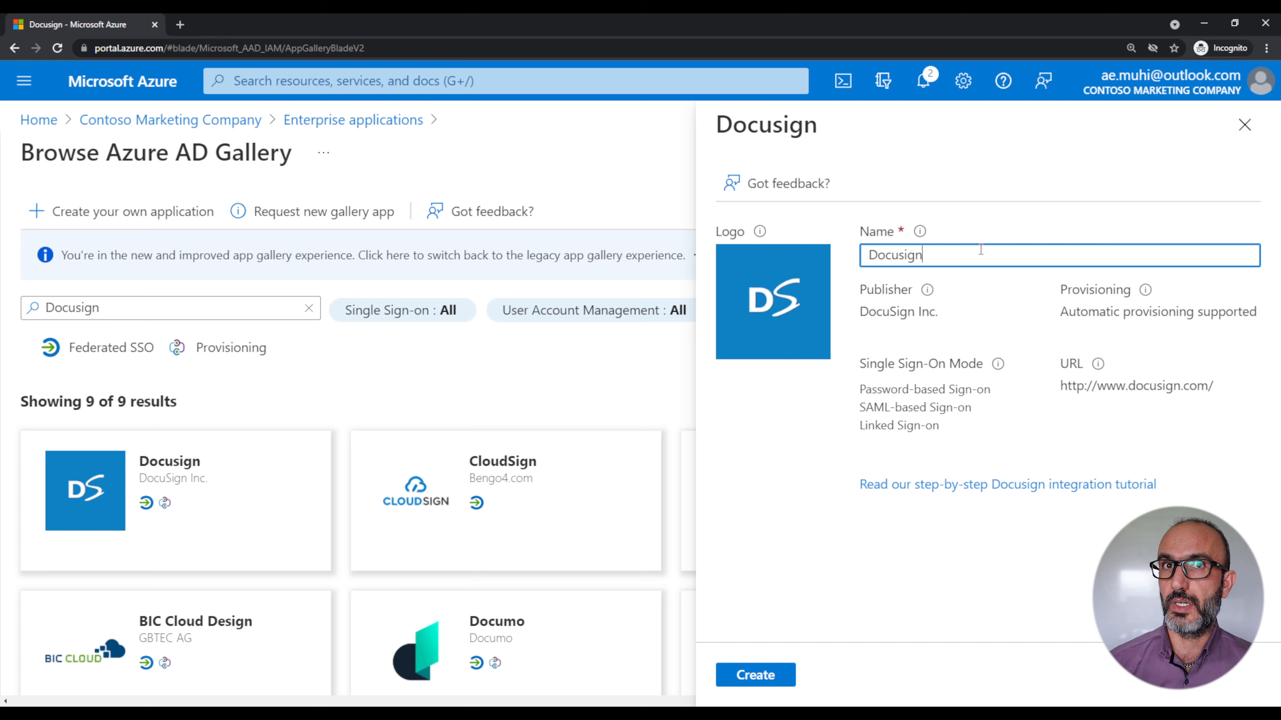
text(-)
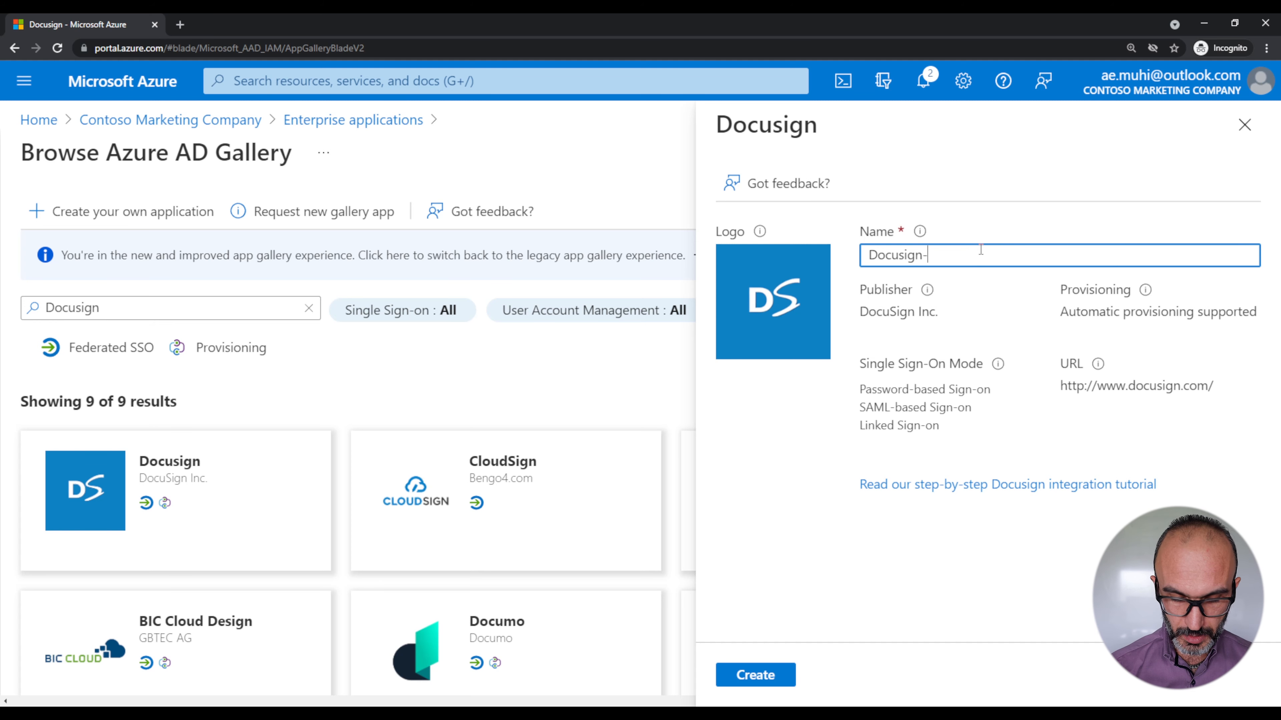
text(HR)
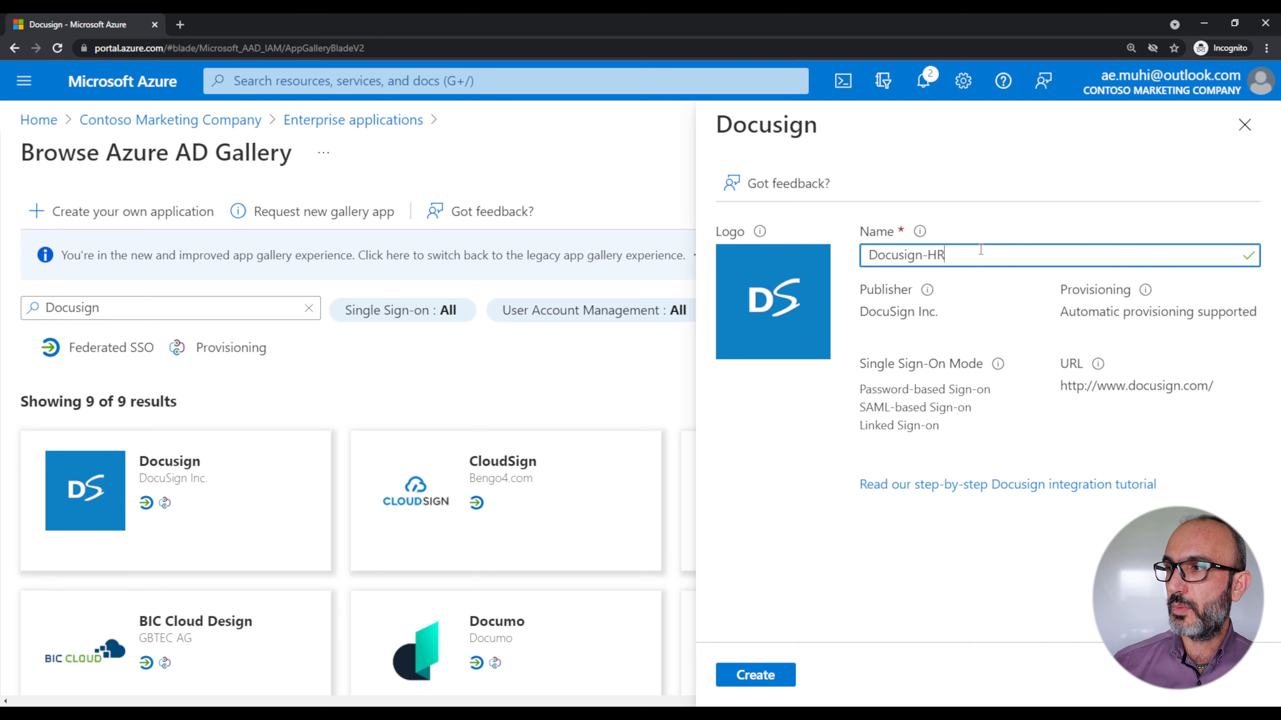
click(765, 675)
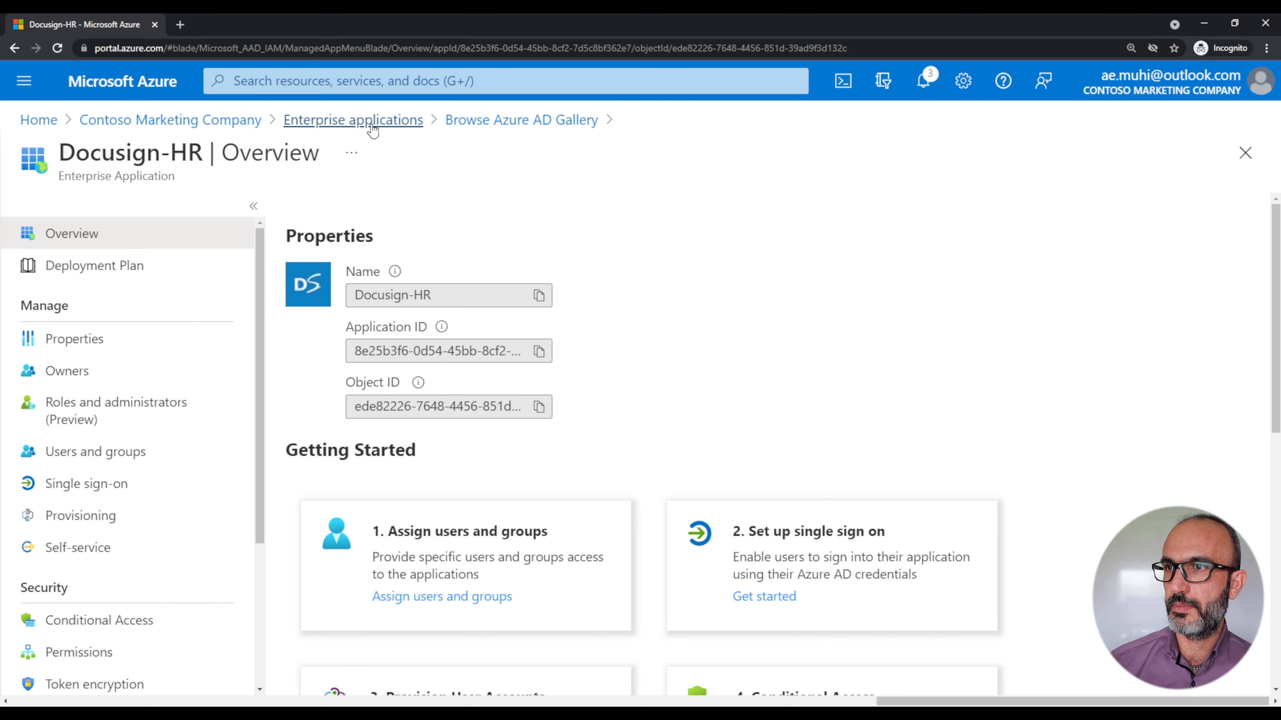
Step: Return to enterprise applications, refresh the list of all applications and open Docusign-HR from it
click(373, 121)
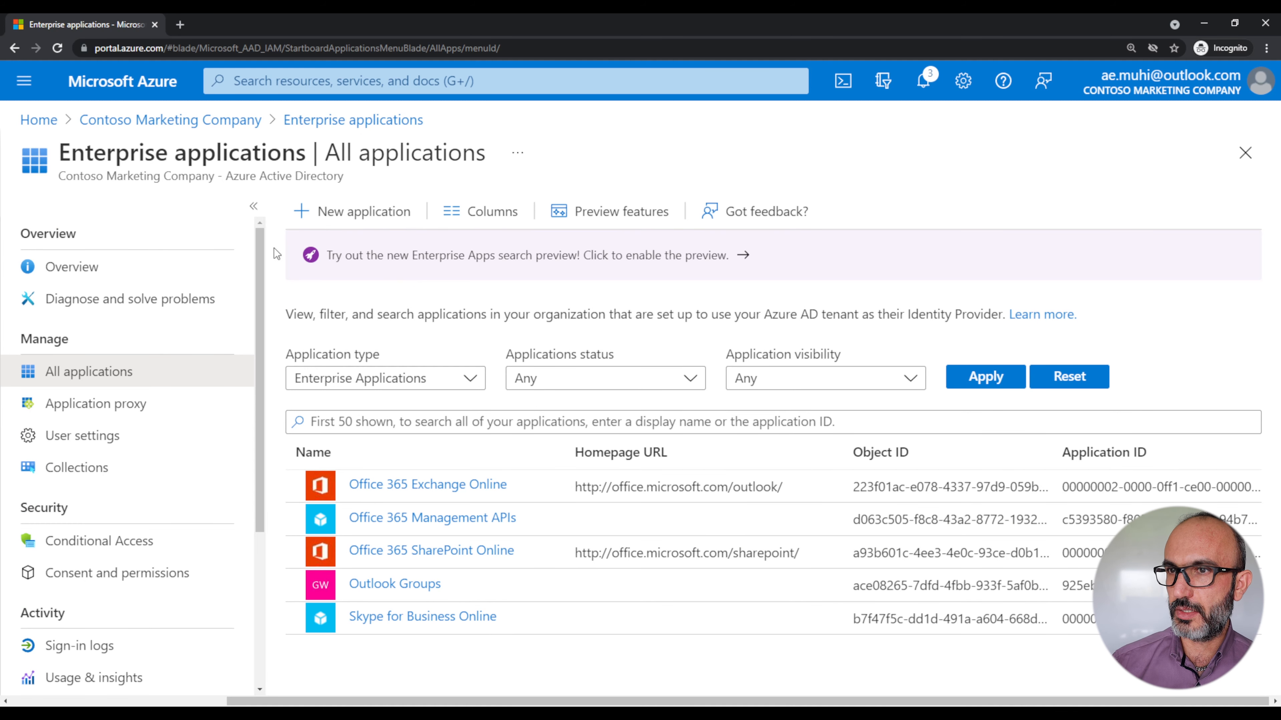
click(96, 272)
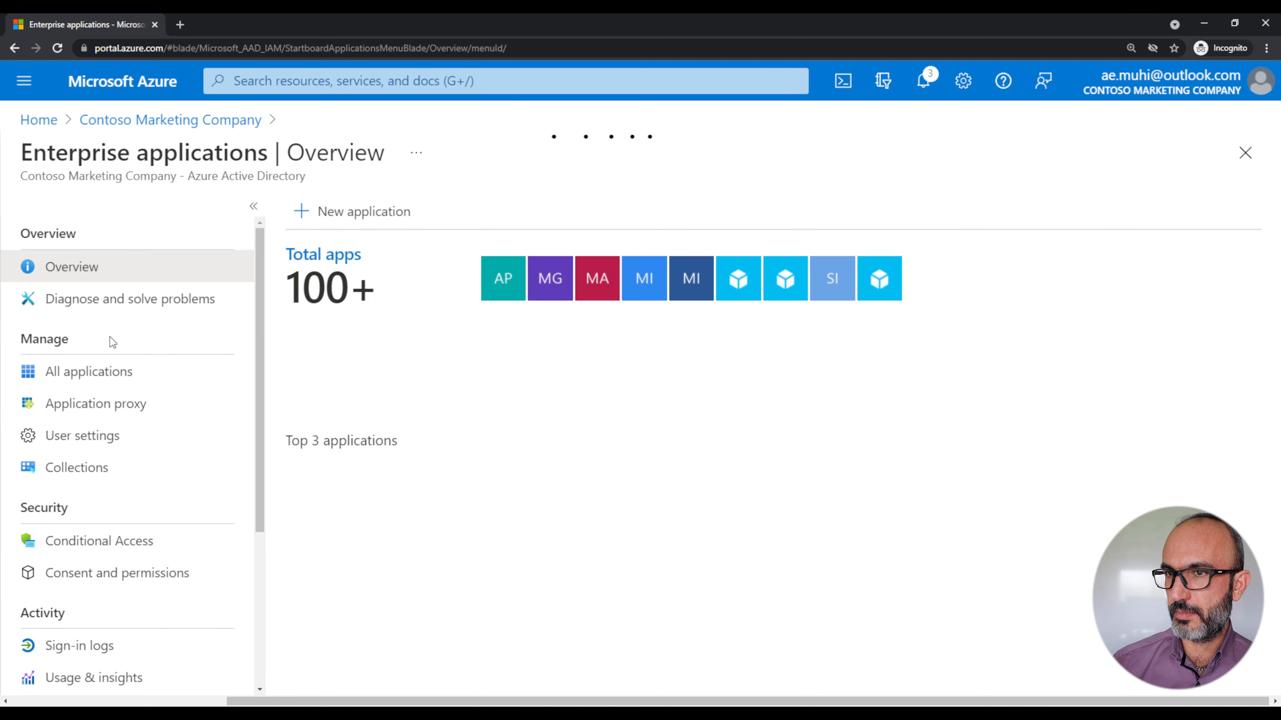
click(96, 372)
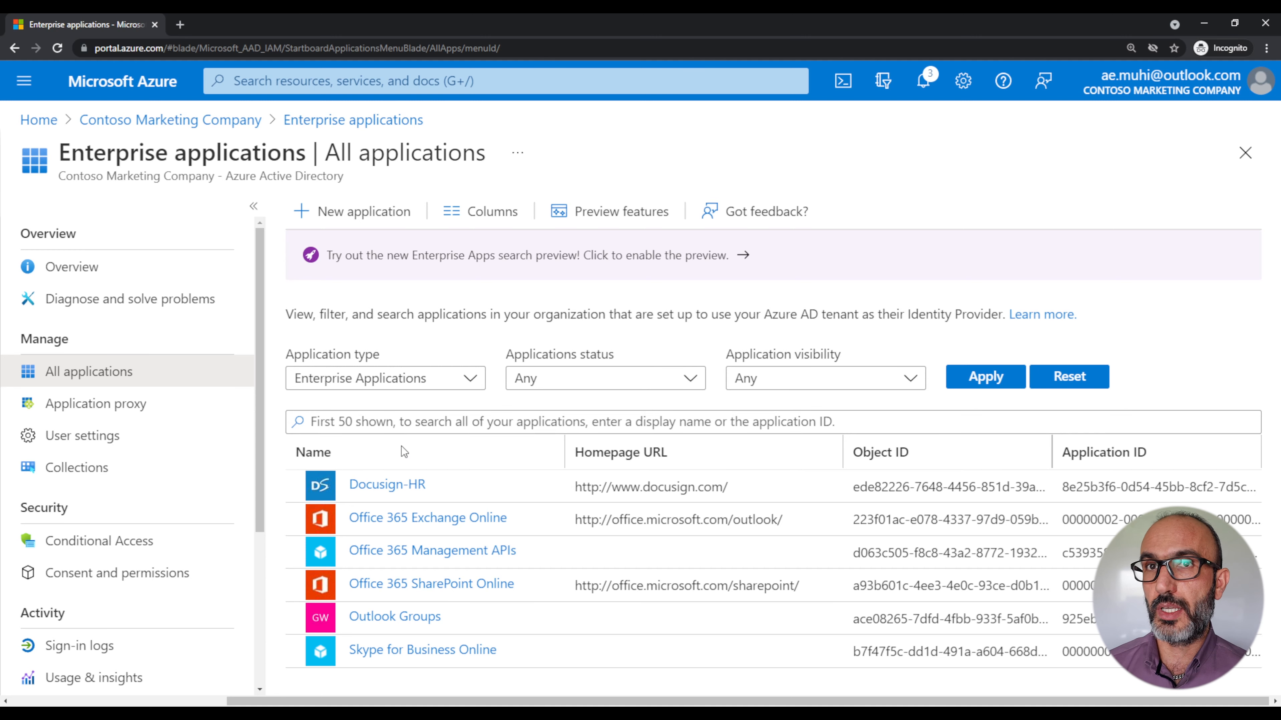
click(398, 487)
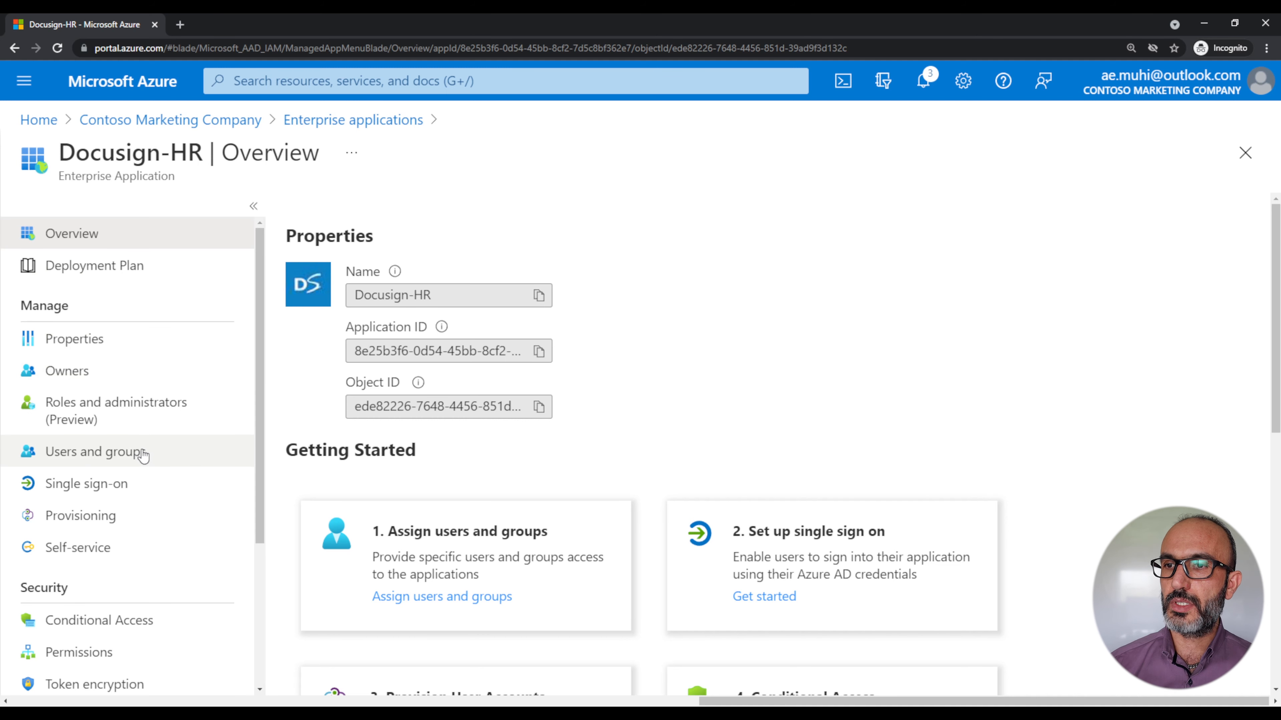
Step: Assign the user Albert Einstein to the Docusign-HR application with the DocuSign Sender role
click(144, 456)
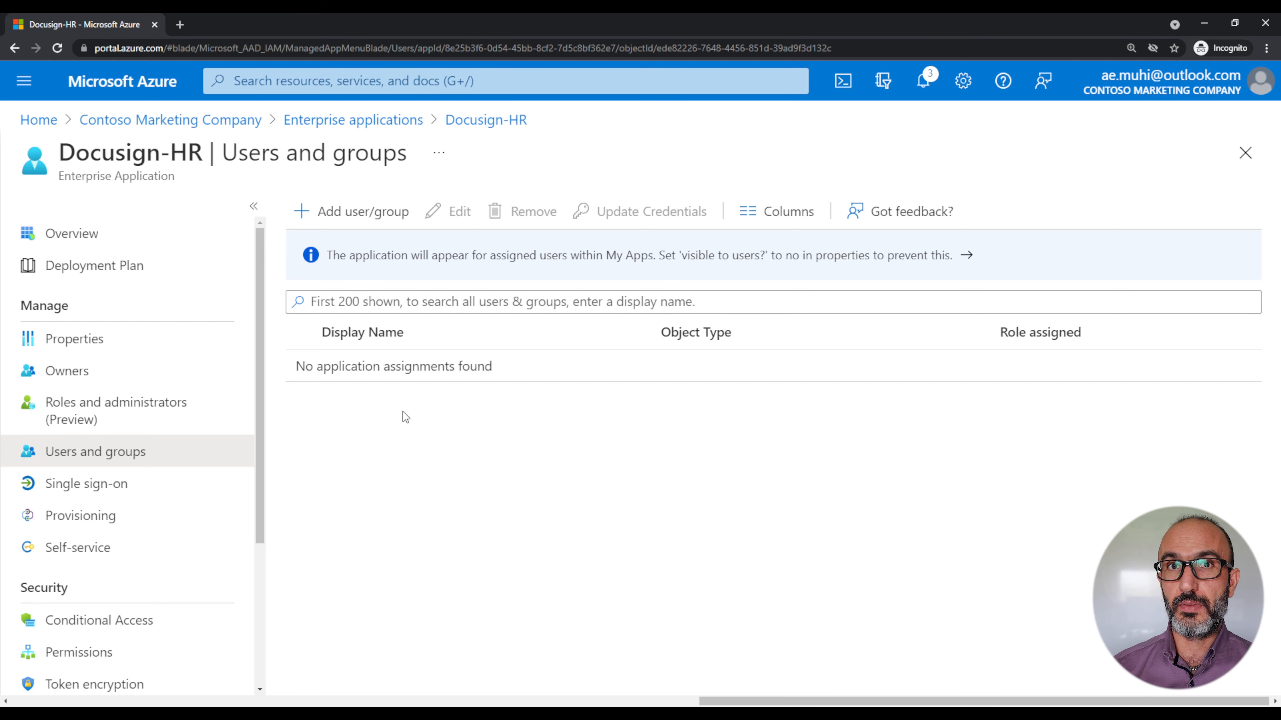
click(358, 219)
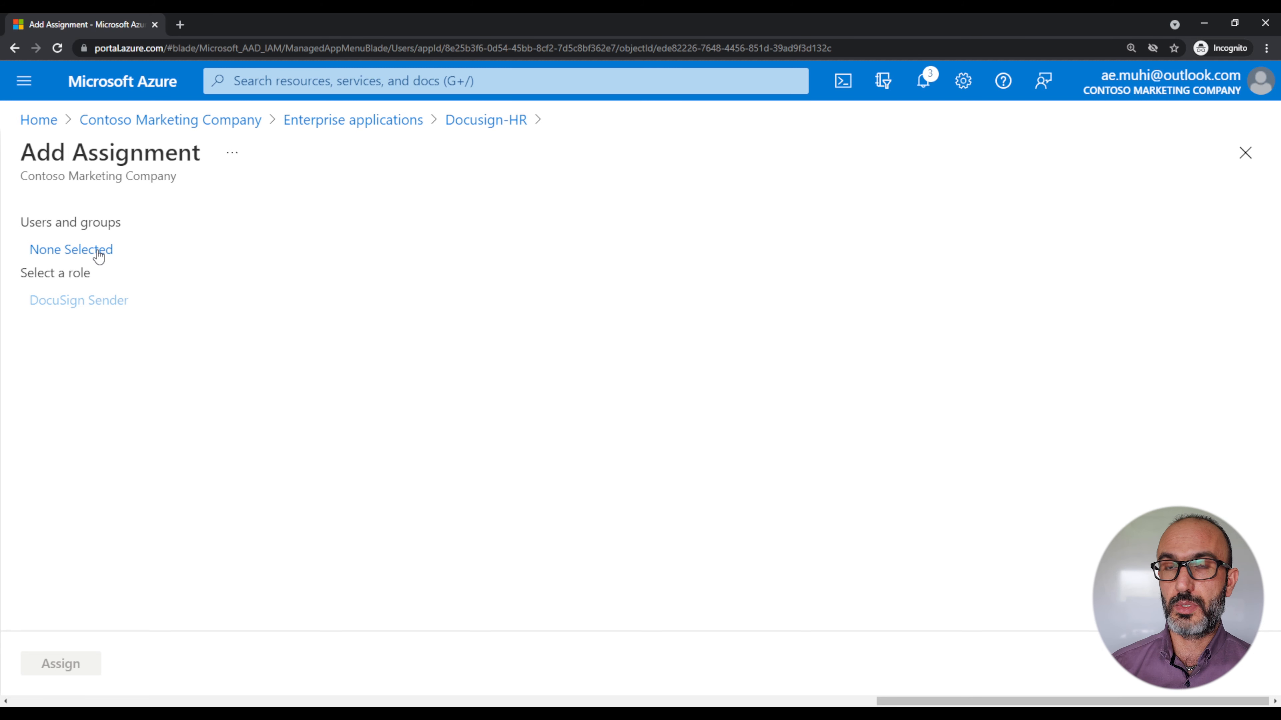
click(83, 257)
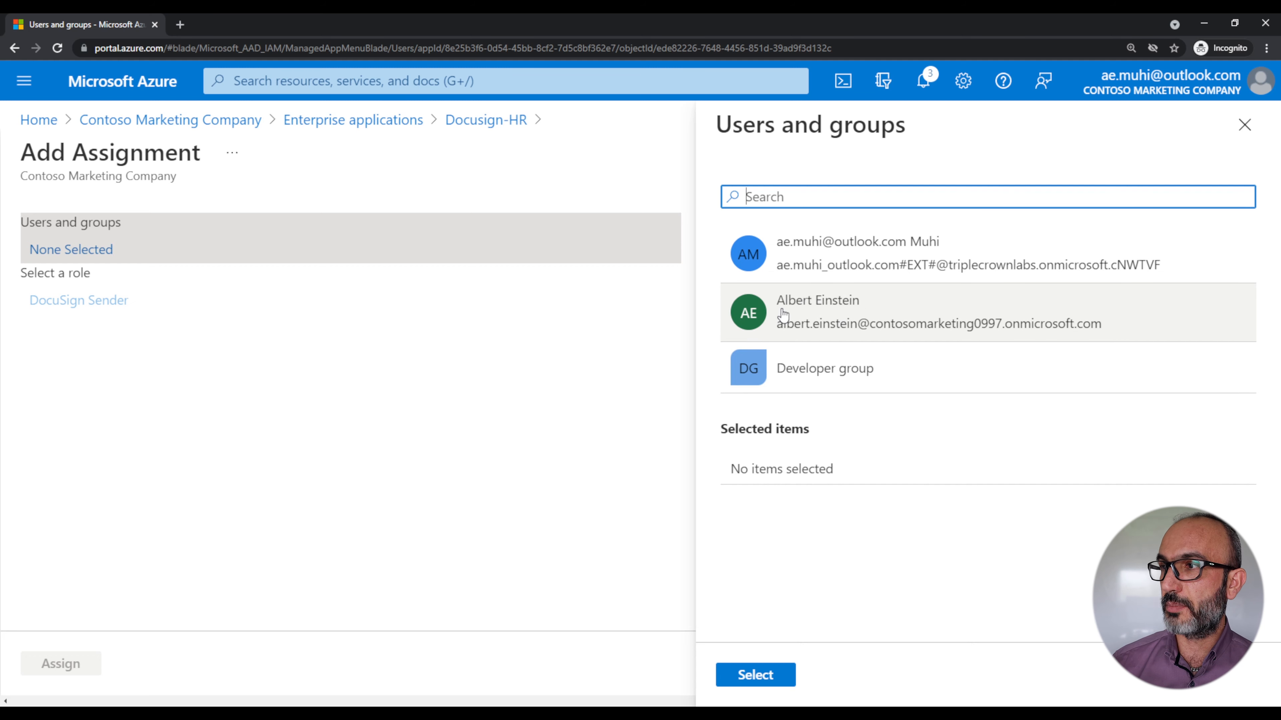
text(Al)
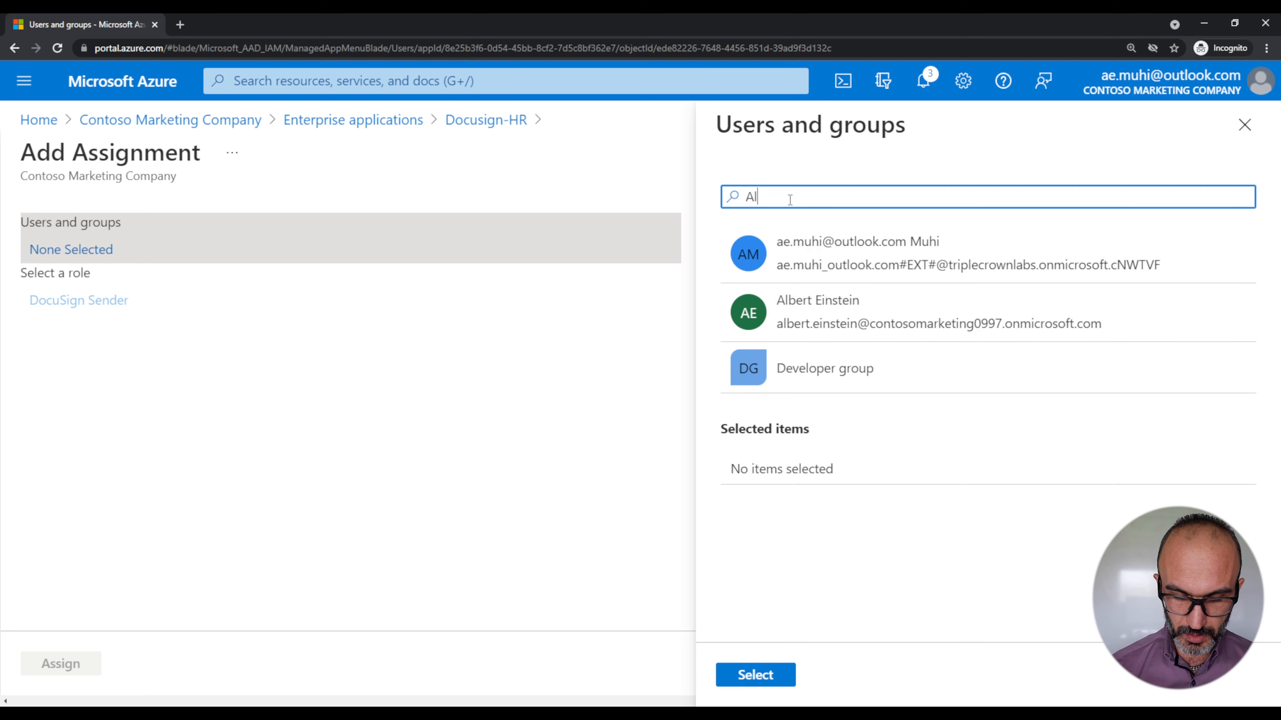
text(bert Eins)
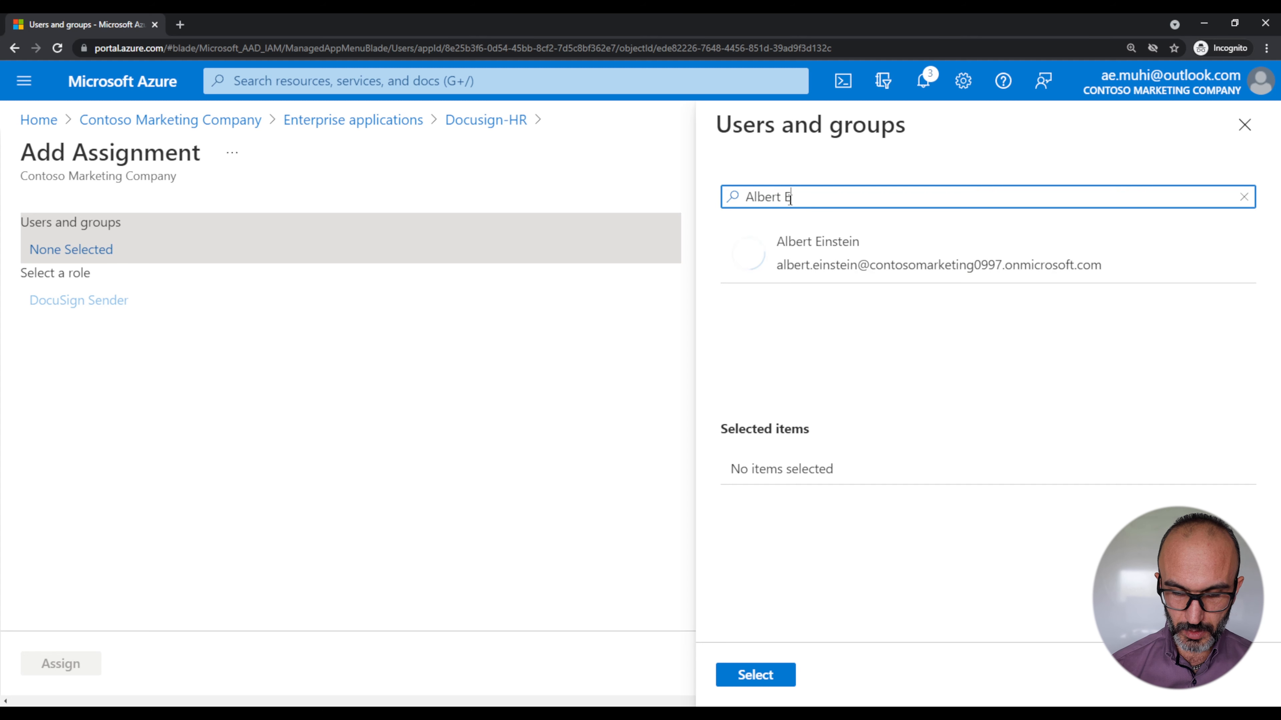
click(860, 257)
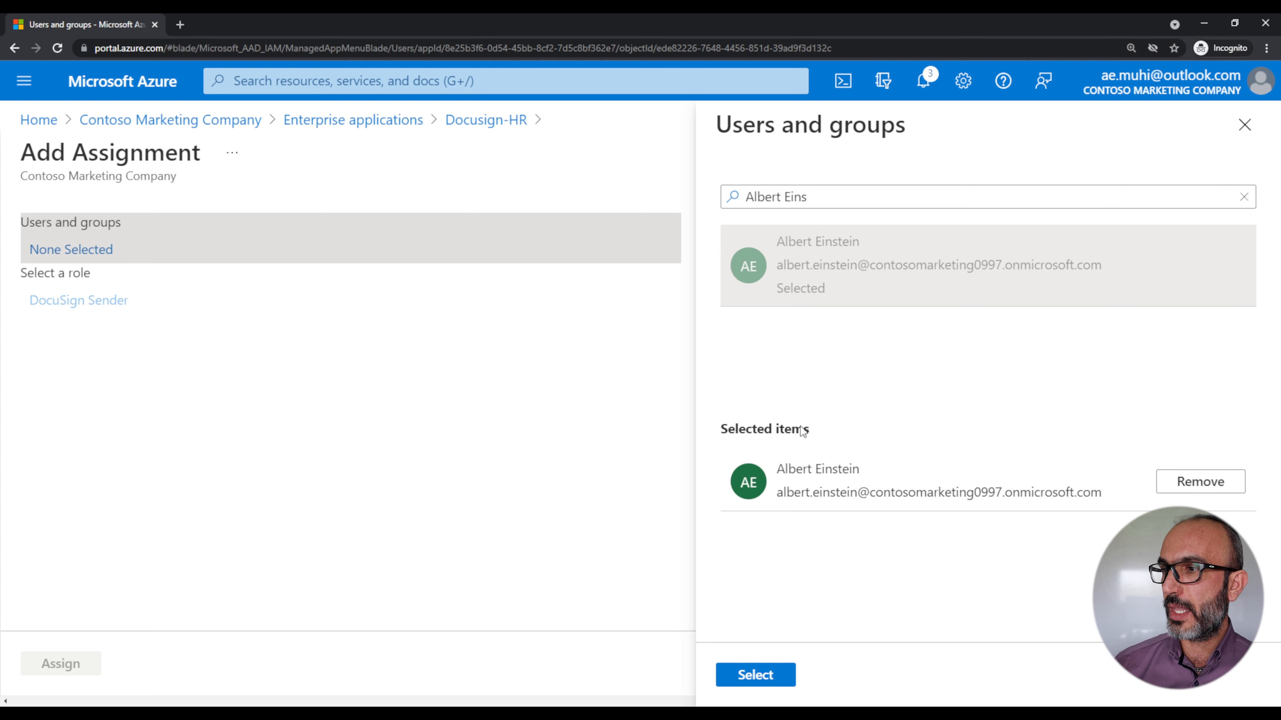
click(755, 675)
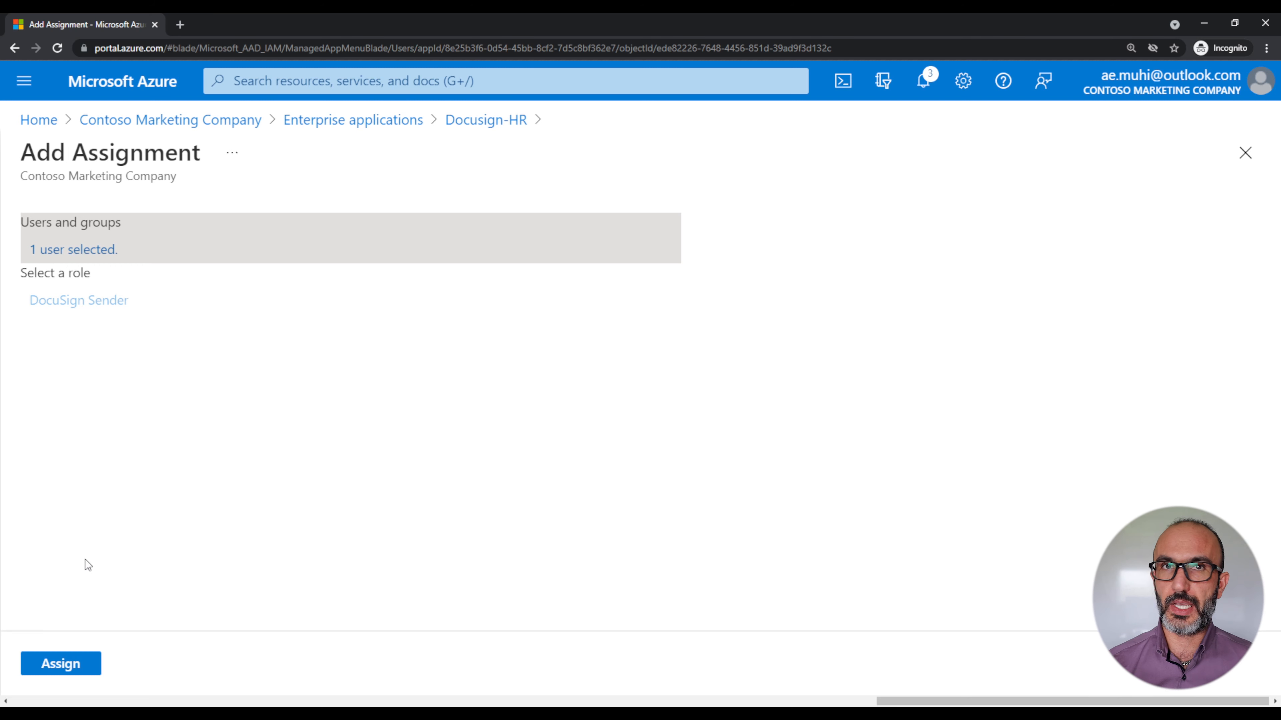
click(66, 665)
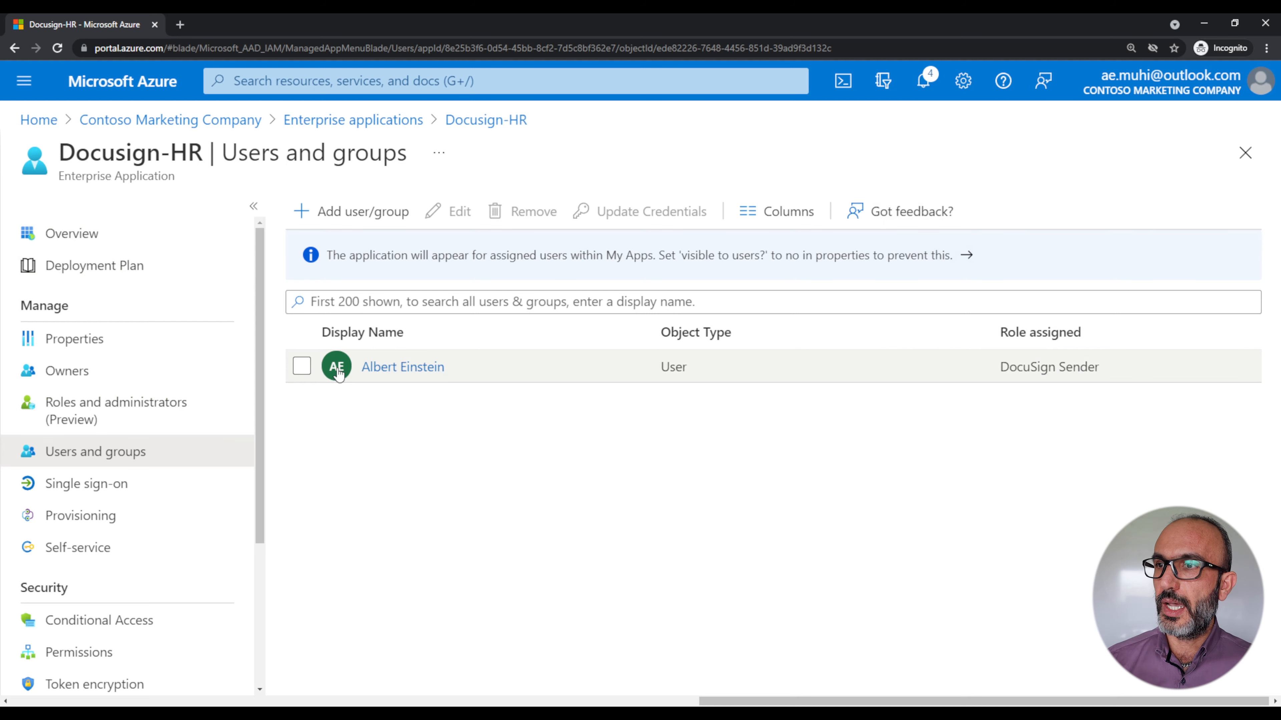
Step: Open the profile of the user assigned to Docusign-HR and examine the account details
click(409, 372)
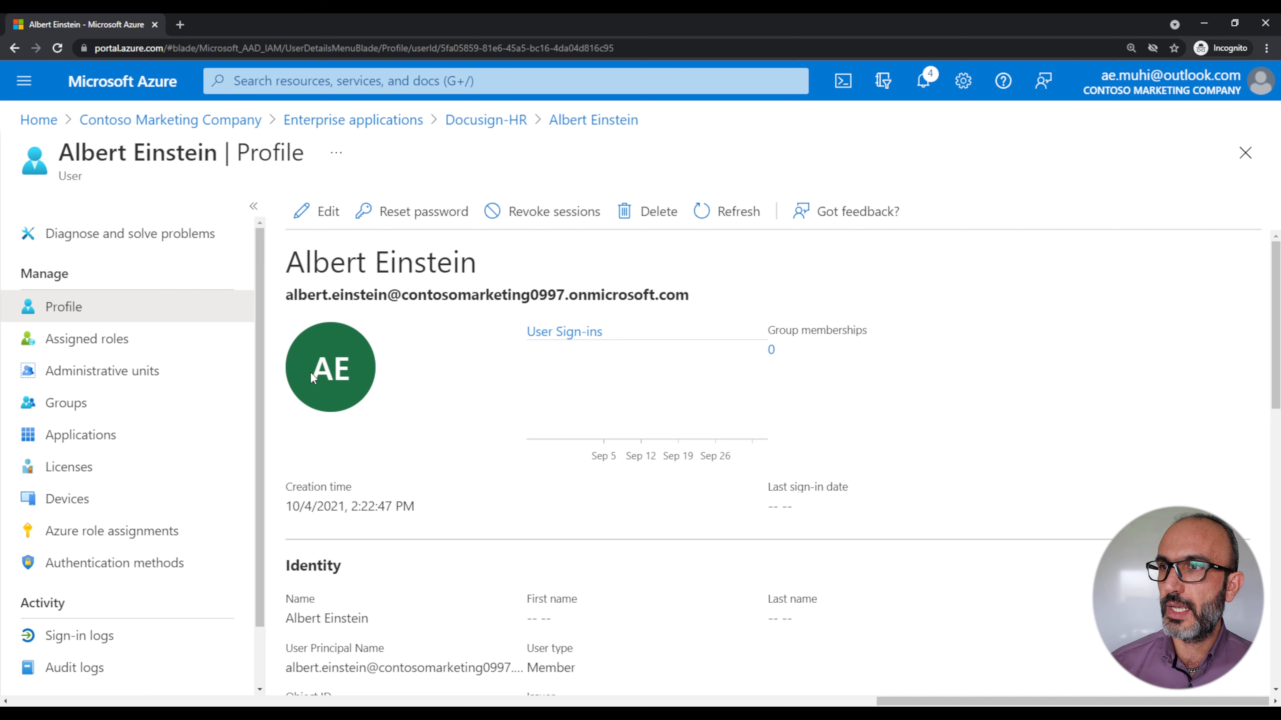
double_click(297, 264)
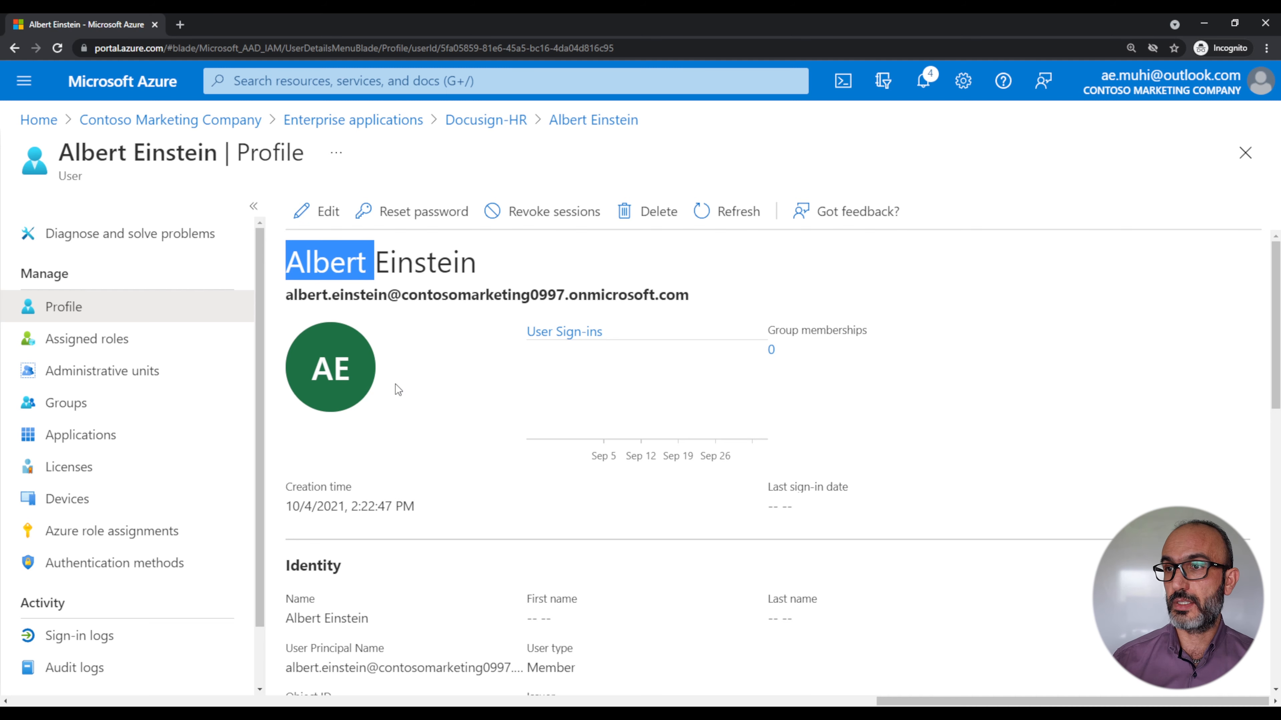
click(386, 306)
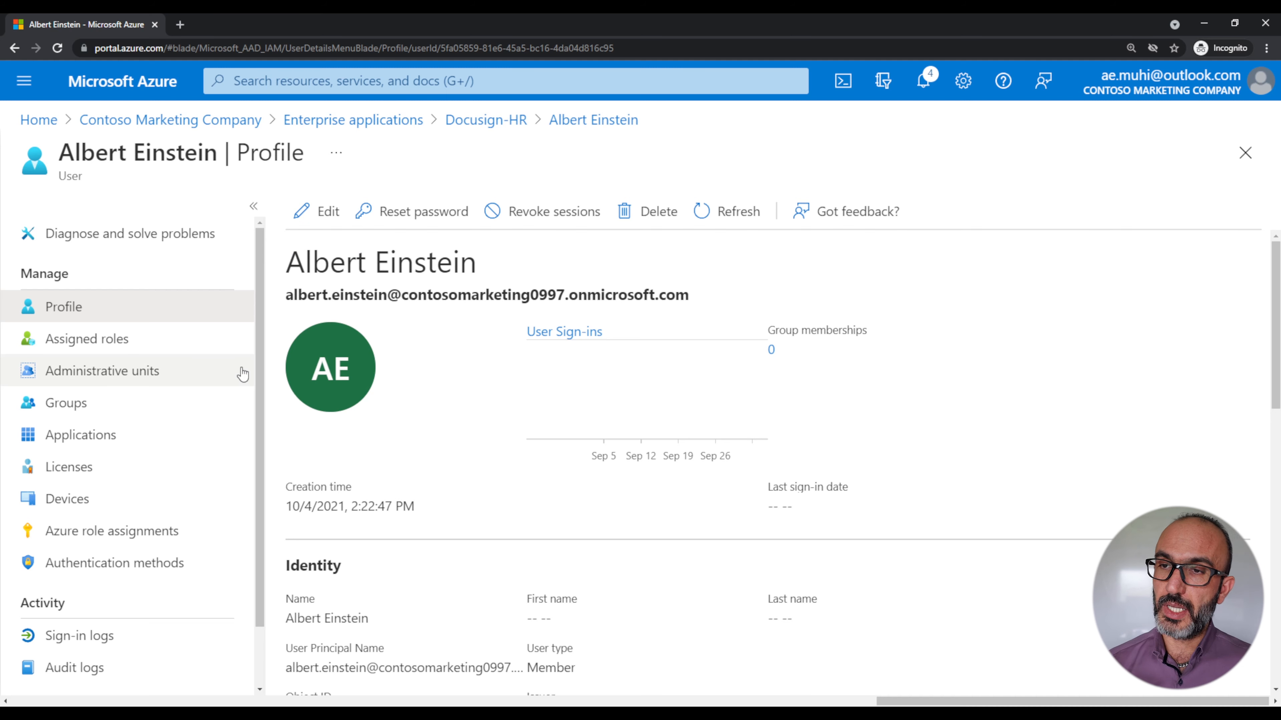